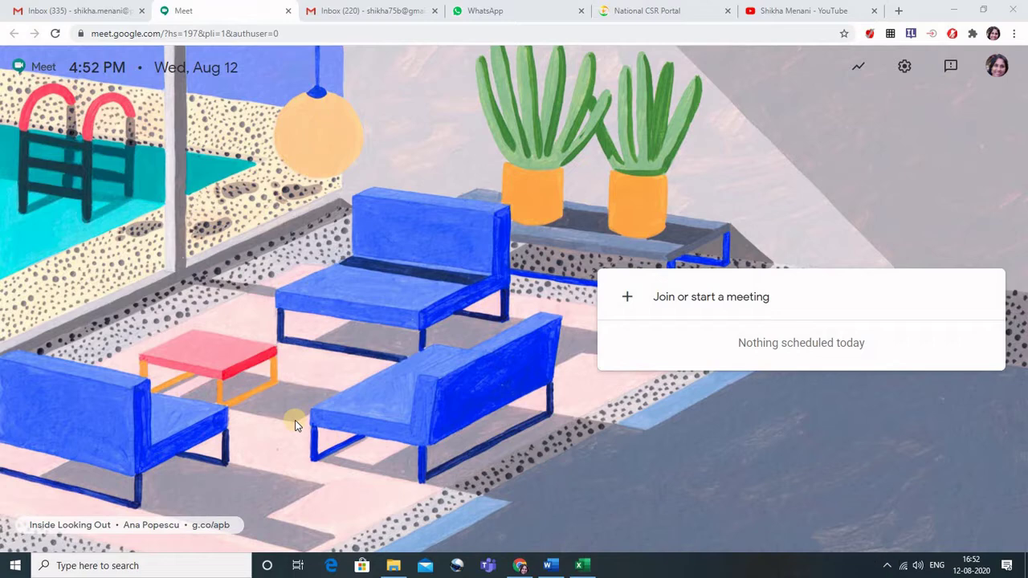
Step: Switch to the college account's Gmail inbox and open Google Calendar from its Google apps
{"action": "left_click", "coordinate": [83, 11]}
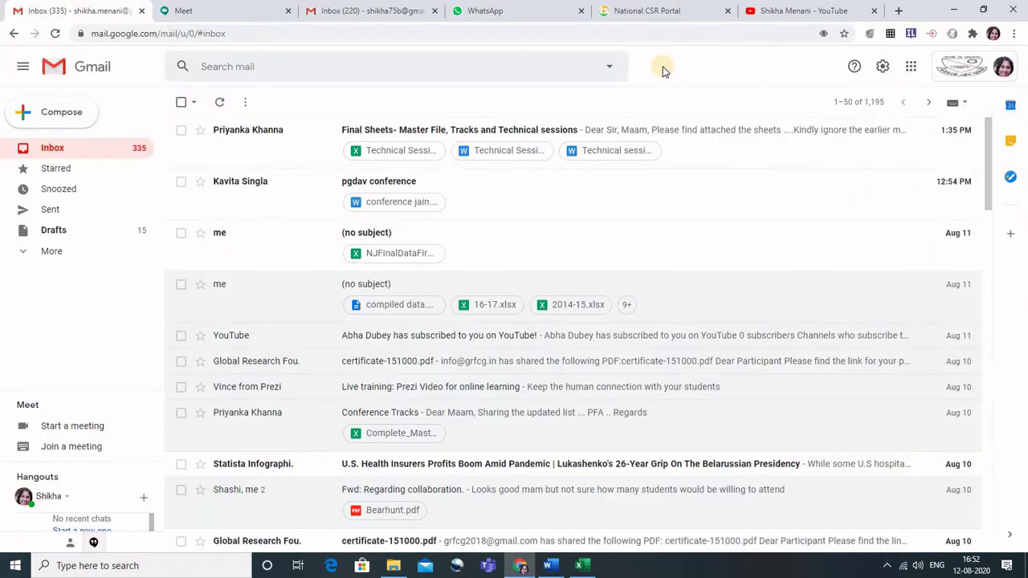
{"action": "left_click", "coordinate": [910, 66]}
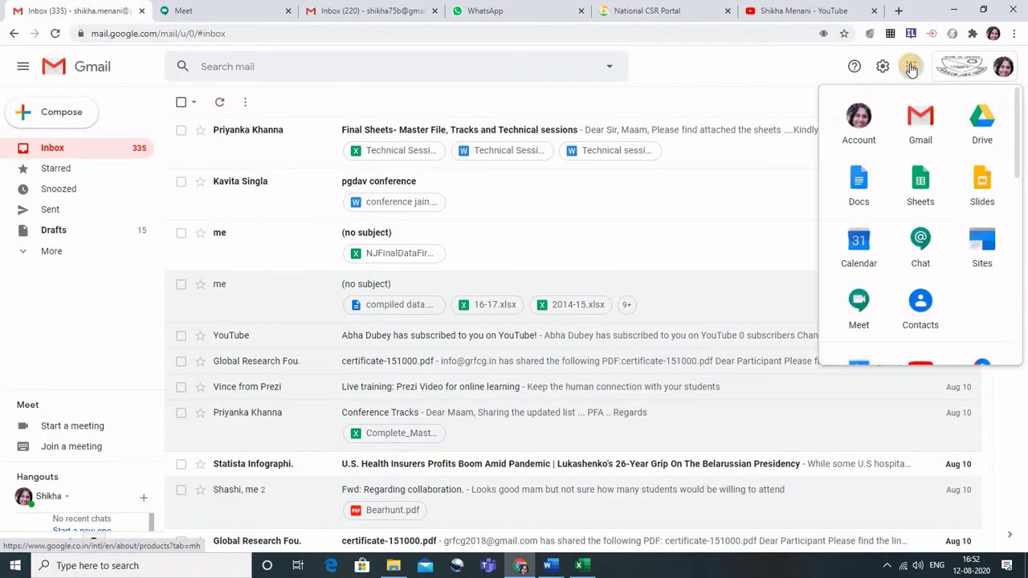
{"action": "left_click", "coordinate": [859, 246]}
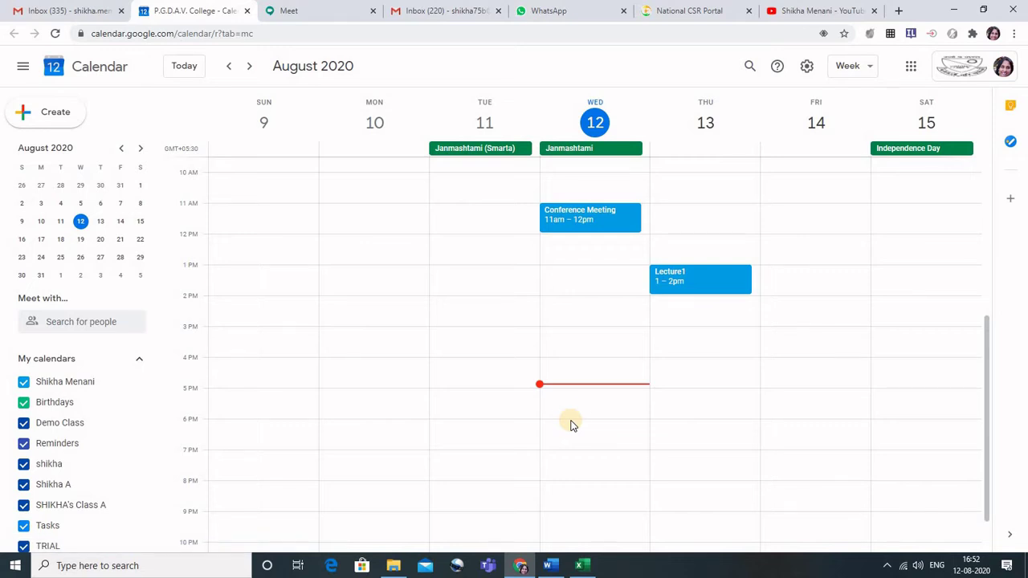
{"action": "left_click", "coordinate": [571, 415]}
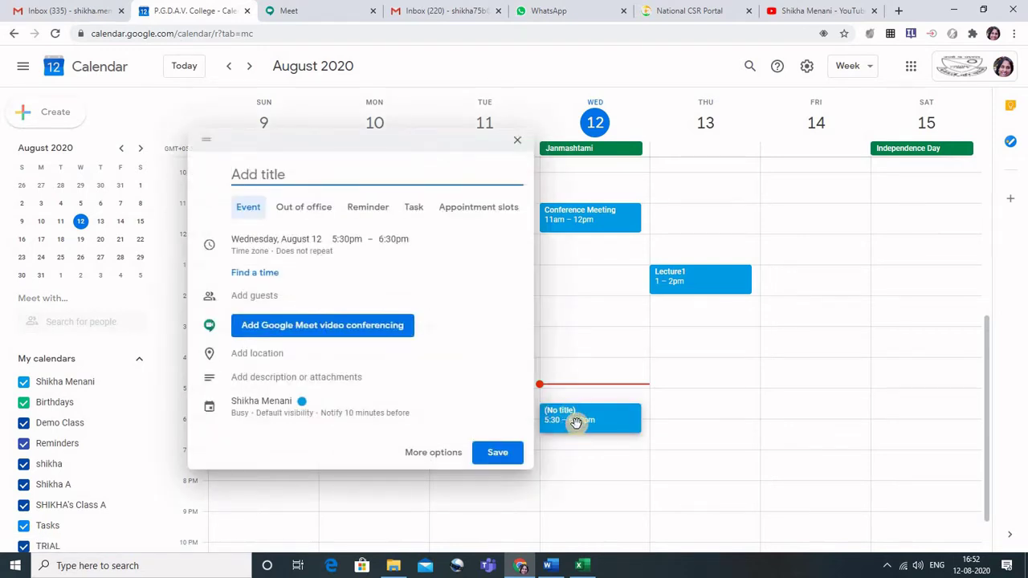
{"action": "left_click", "coordinate": [562, 394]}
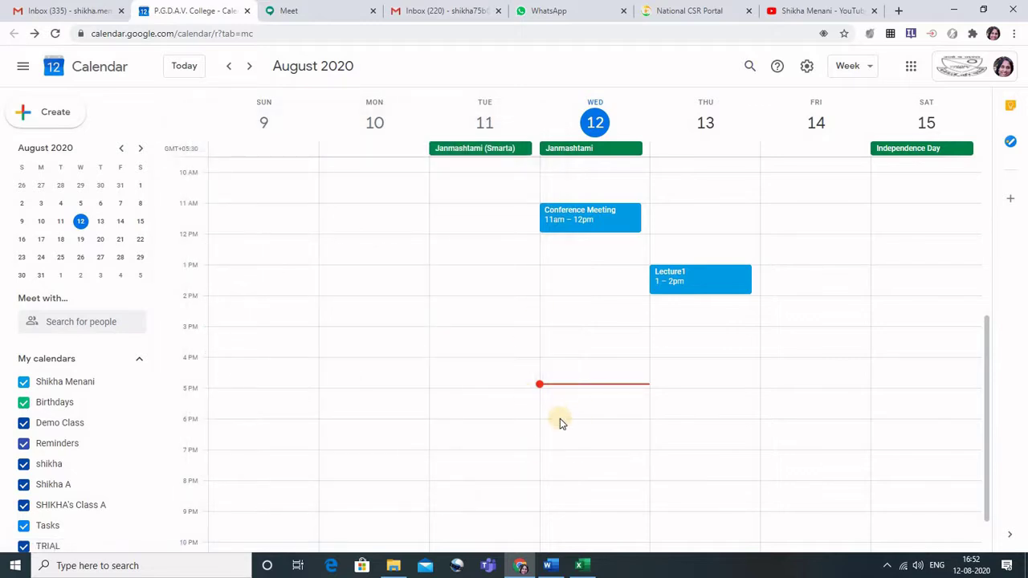
{"action": "left_click", "coordinate": [560, 417]}
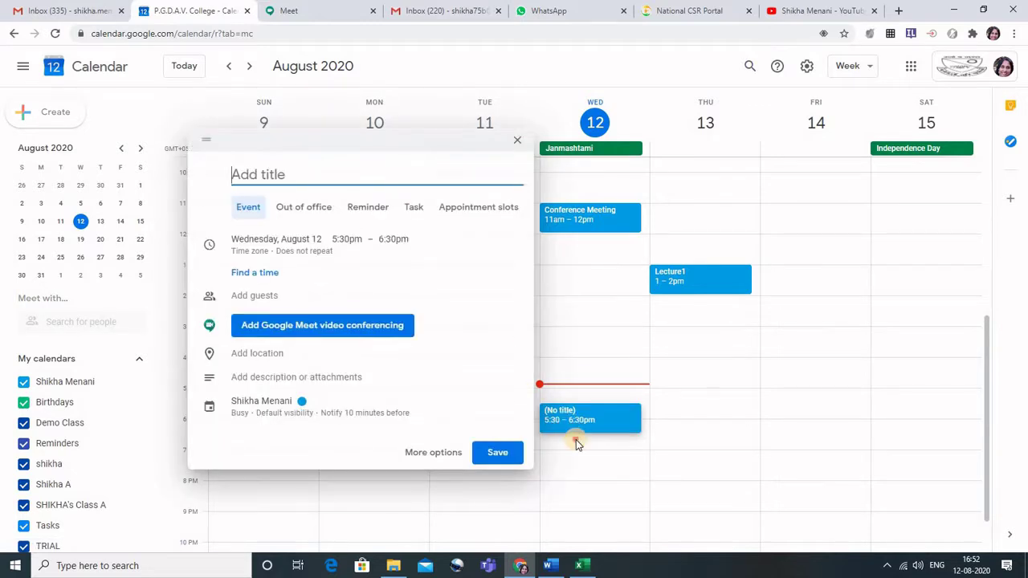
{"action": "left_click", "coordinate": [577, 442]}
Step: Create an event titled "Introduction" on Wednesday, August 12, from 6:00pm to 7:00pm, with Google Meet video conferencing
{"action": "left_click", "coordinate": [578, 421]}
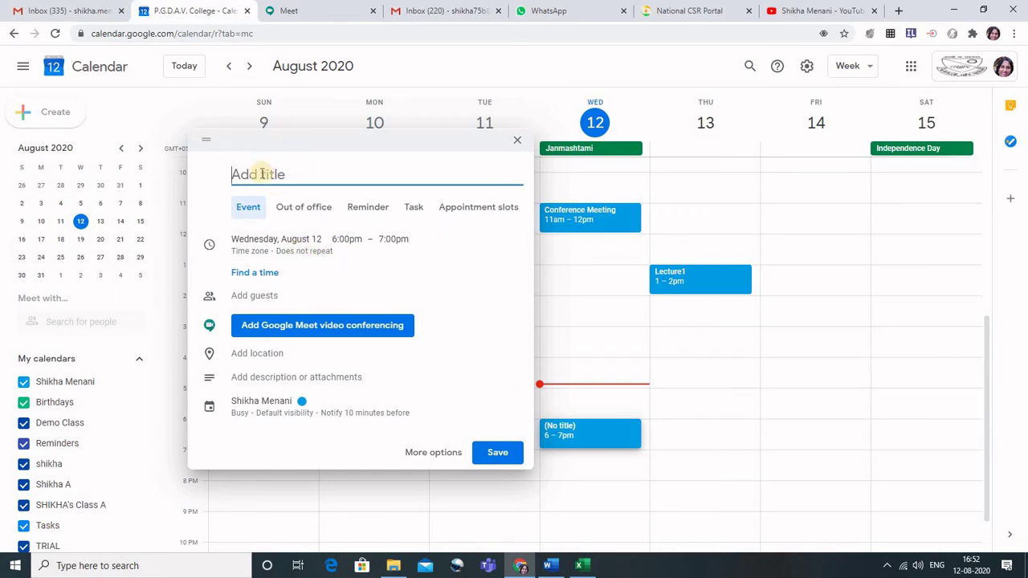
{"action": "type", "text": "Introduction"}
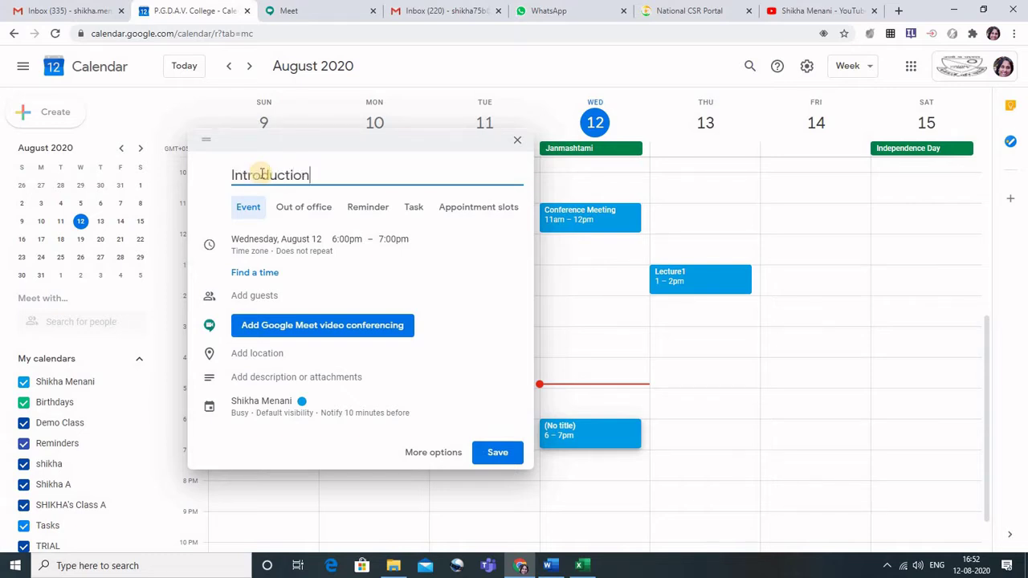
{"action": "left_click", "coordinate": [360, 329]}
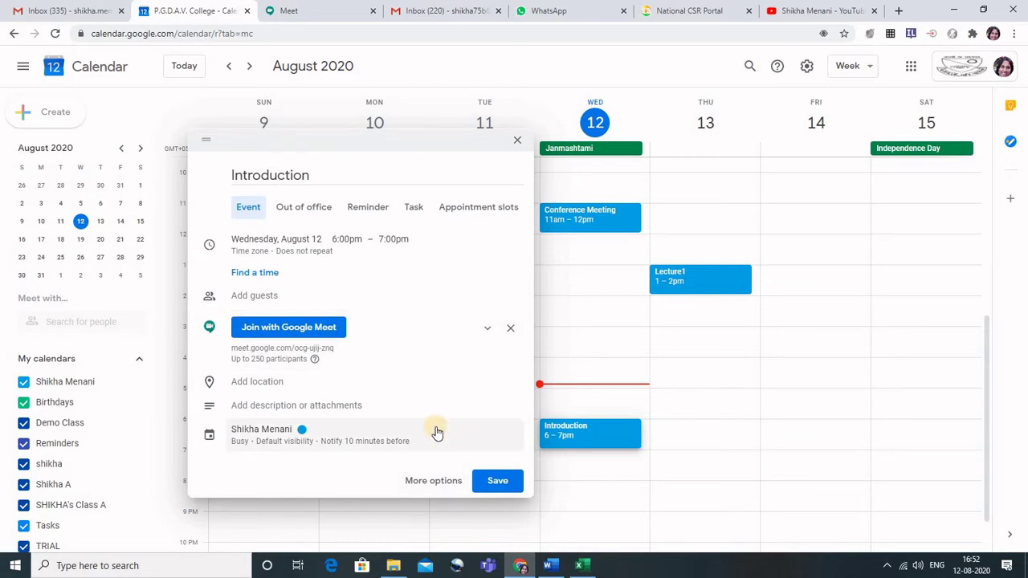
Step: In the event's full options, review the repeat choices, keep "Does not repeat" and enter the description "Introduction"
{"action": "left_click", "coordinate": [424, 481]}
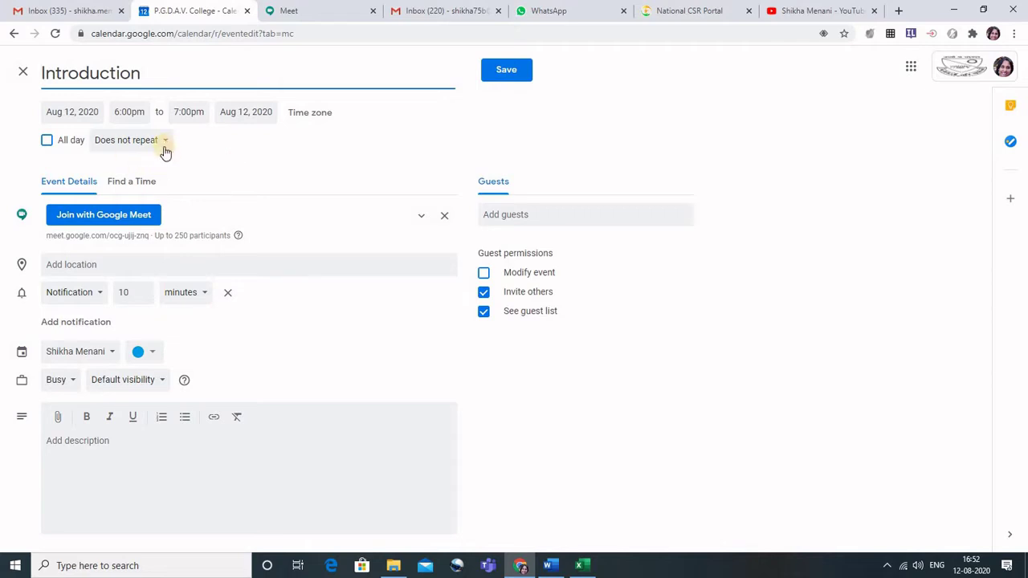
{"action": "left_click", "coordinate": [165, 143]}
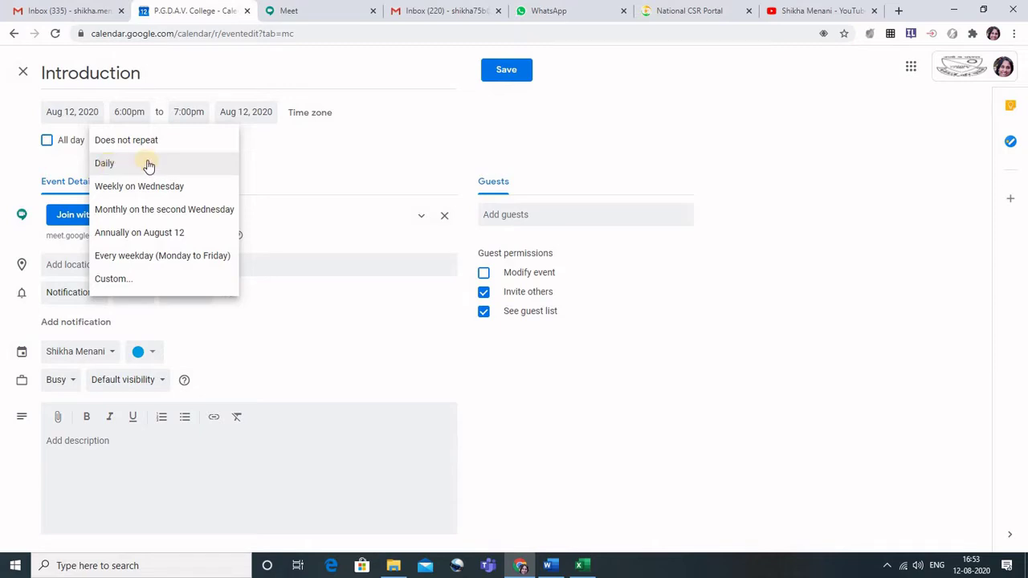
{"action": "left_click", "coordinate": [141, 151]}
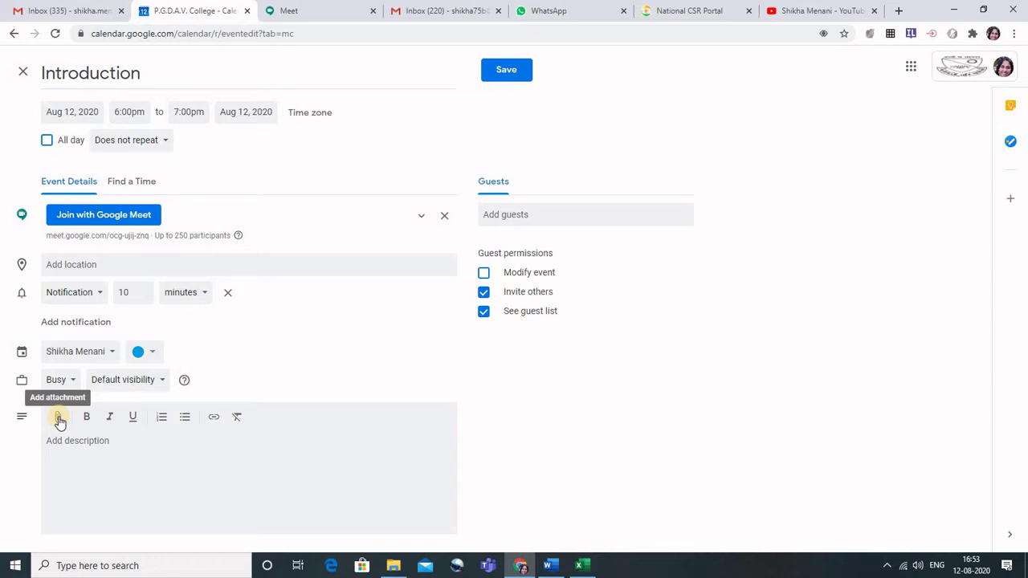
{"action": "left_click", "coordinate": [58, 443]}
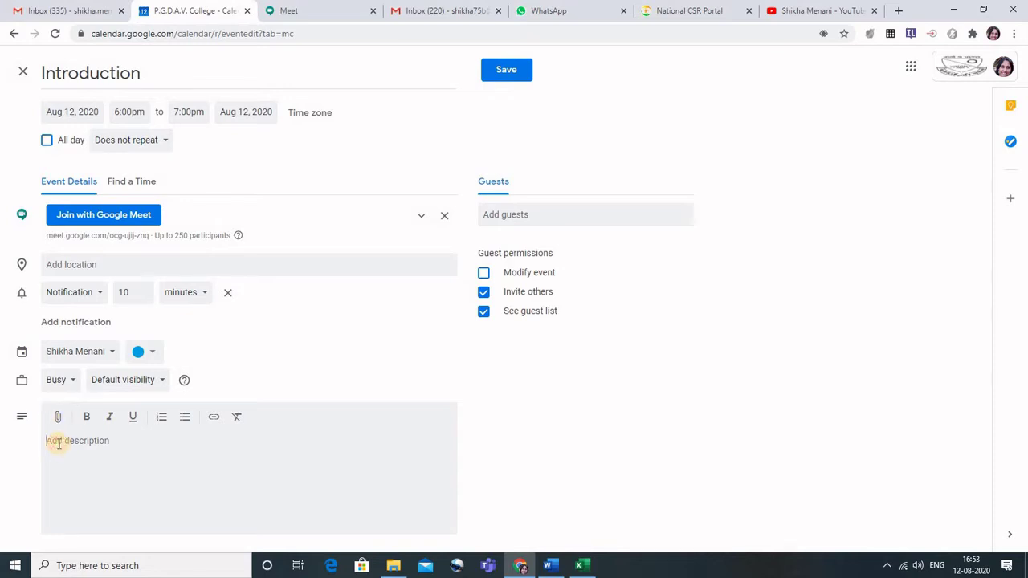
{"action": "type", "text": "Introduction"}
Step: Add the suggested Gmail contact as a guest, save the event and send the invitation, including to external guests
{"action": "left_click", "coordinate": [508, 215]}
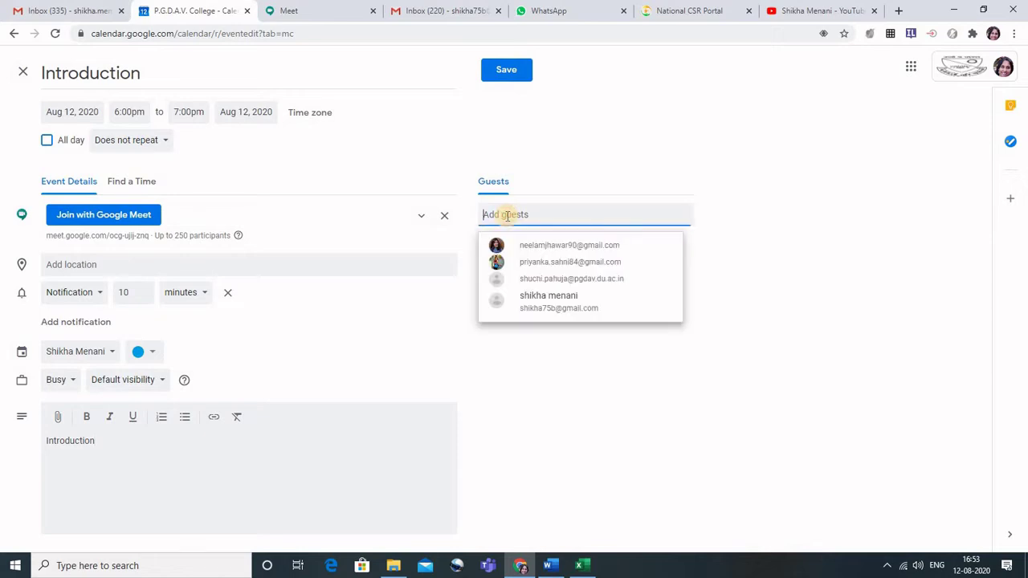
{"action": "left_click", "coordinate": [545, 304]}
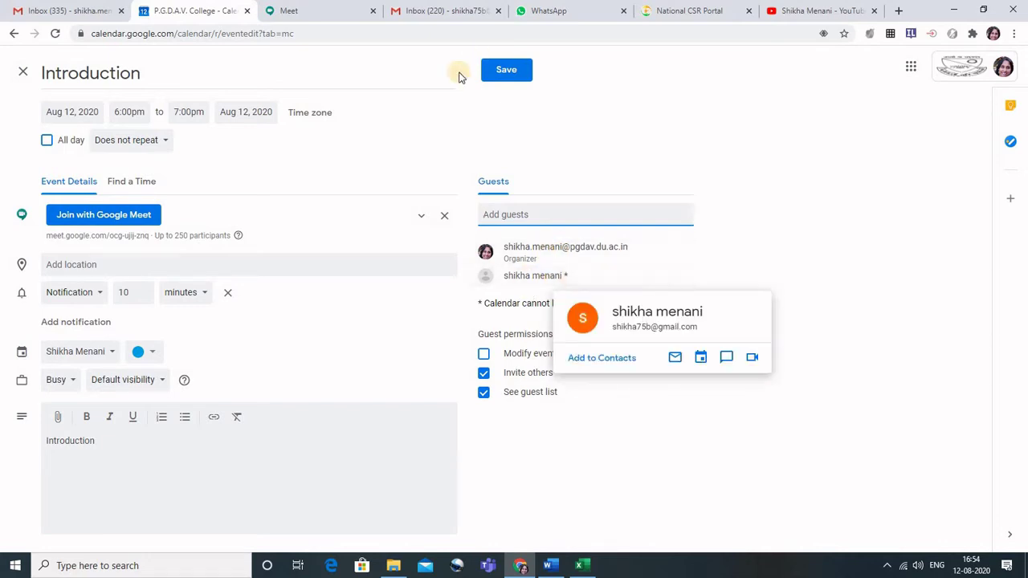
{"action": "left_click", "coordinate": [502, 71]}
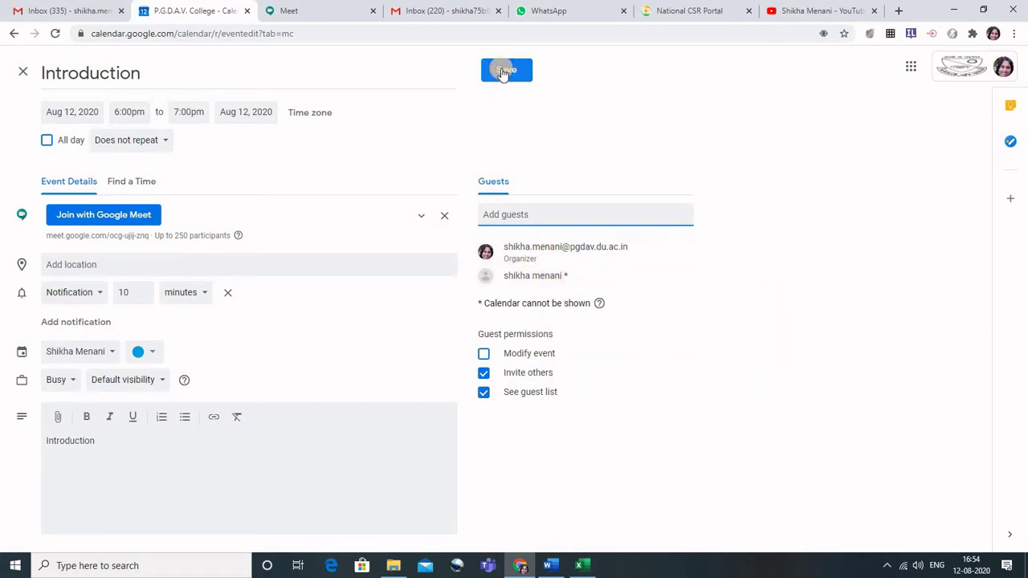
{"action": "left_click", "coordinate": [502, 68]}
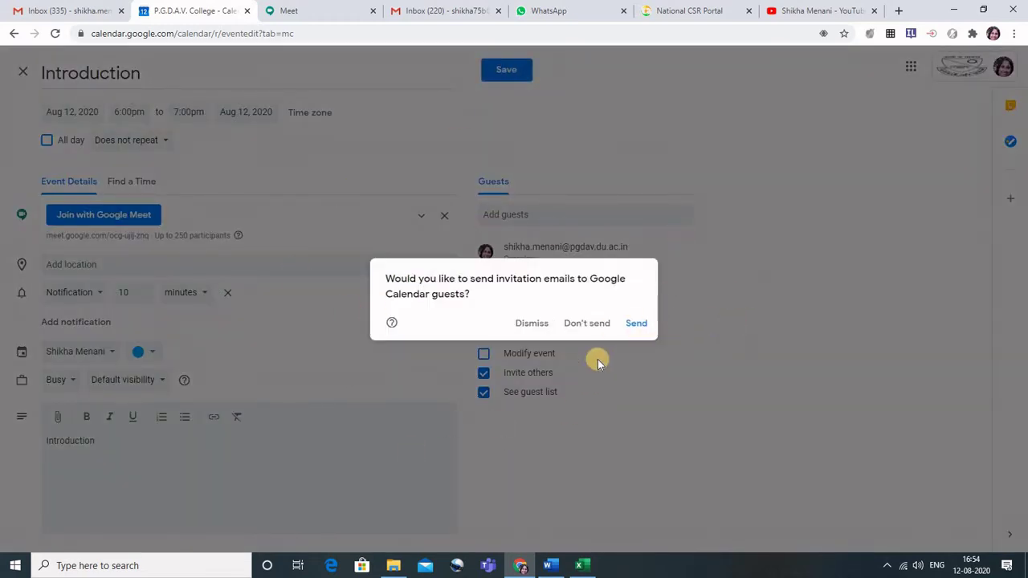
{"action": "left_click", "coordinate": [640, 323]}
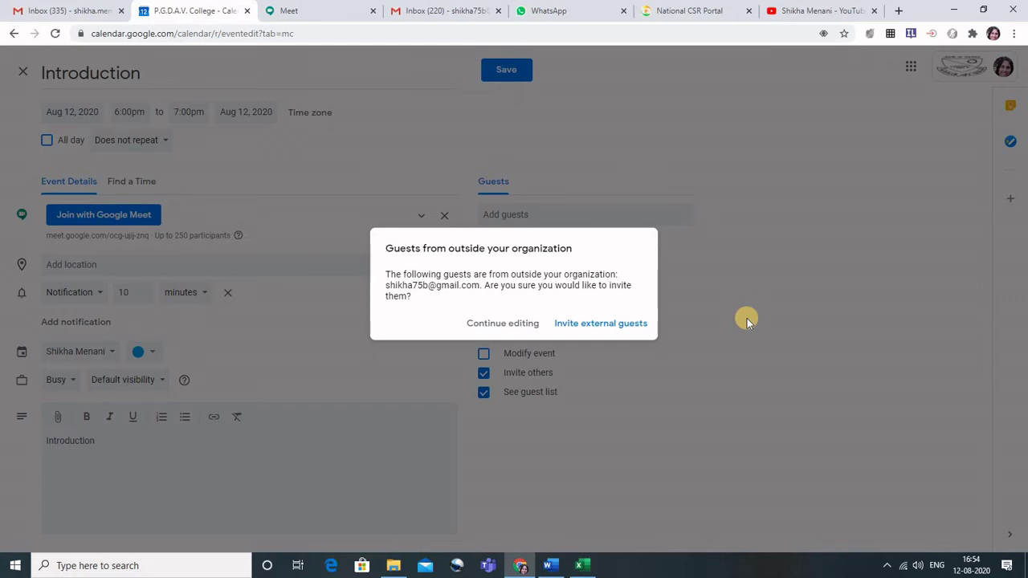
{"action": "left_click", "coordinate": [604, 324]}
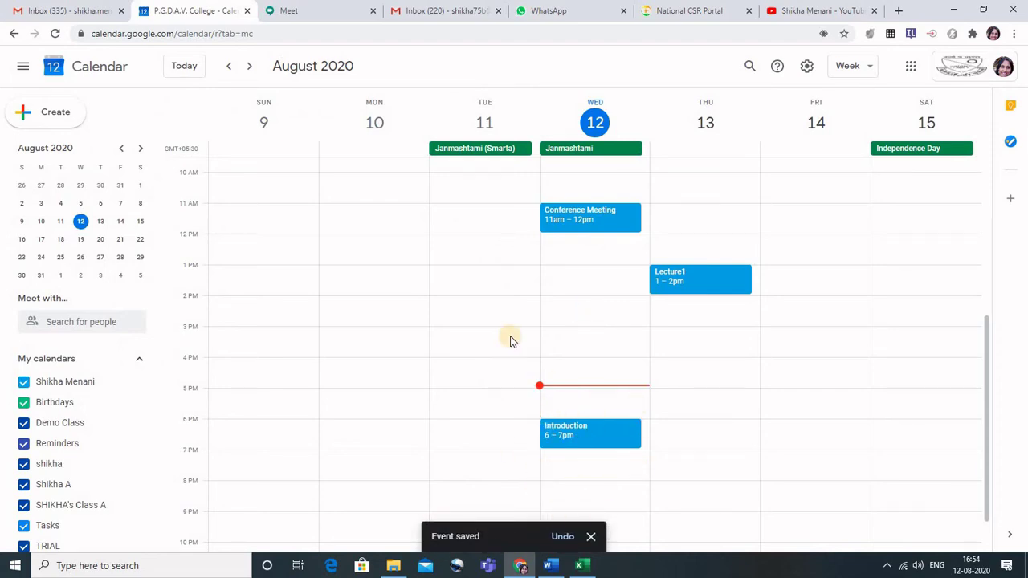
Step: Check the scheduled meeting in Google Meet, and read the "Introduction" invitation in the guest's refreshed Gmail inbox
{"action": "left_click", "coordinate": [316, 10]}
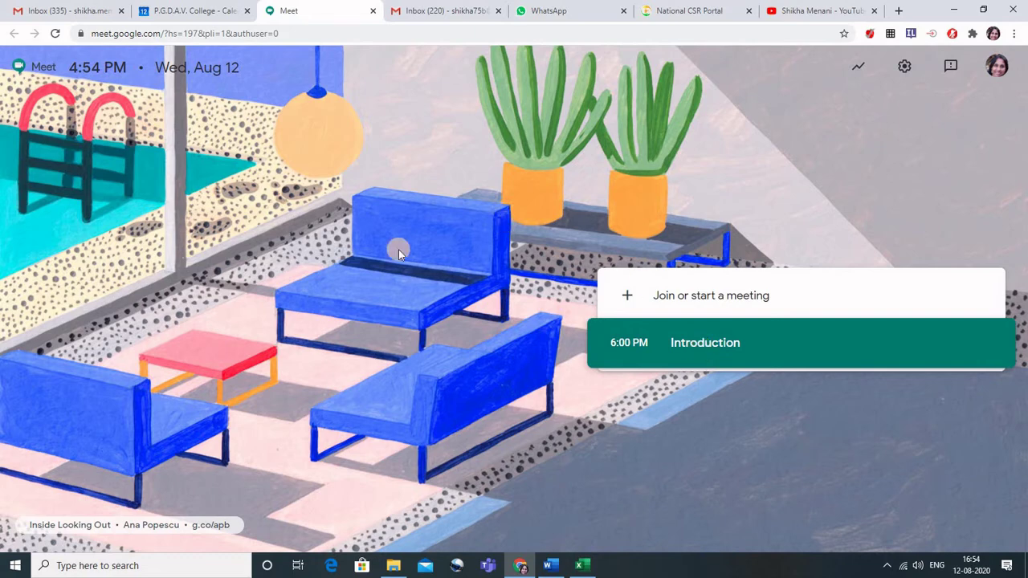
{"action": "left_click", "coordinate": [437, 10]}
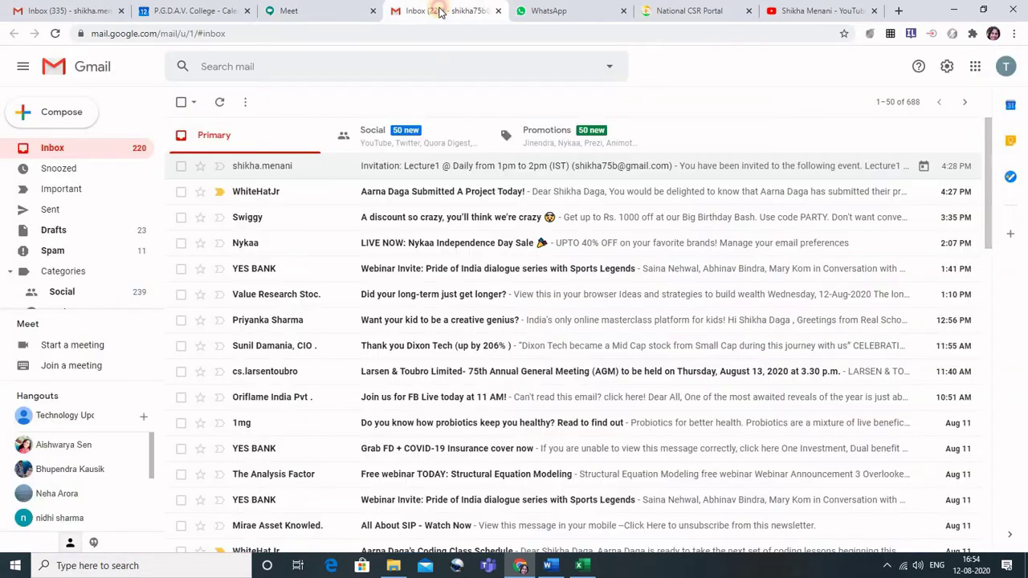
{"action": "left_click", "coordinate": [86, 149]}
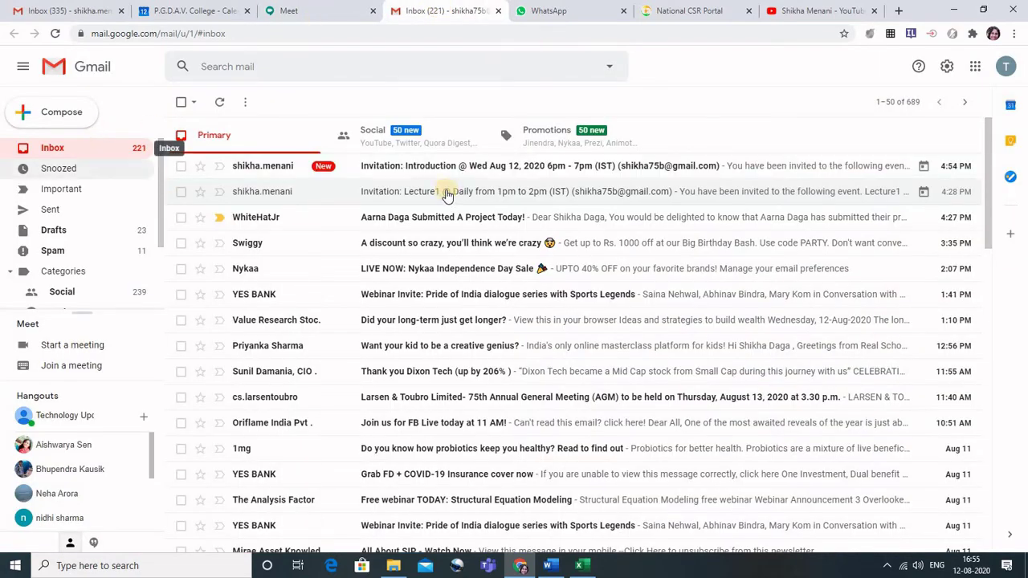
{"action": "left_click", "coordinate": [422, 170]}
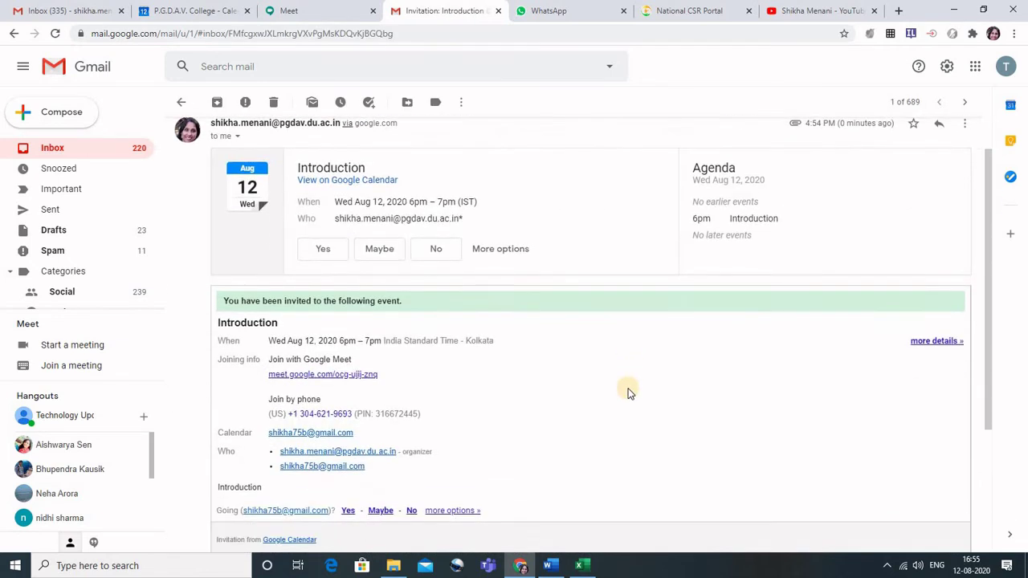
{"action": "scroll", "coordinate": [629, 393], "scroll_direction": "down", "scroll_amount": 2}
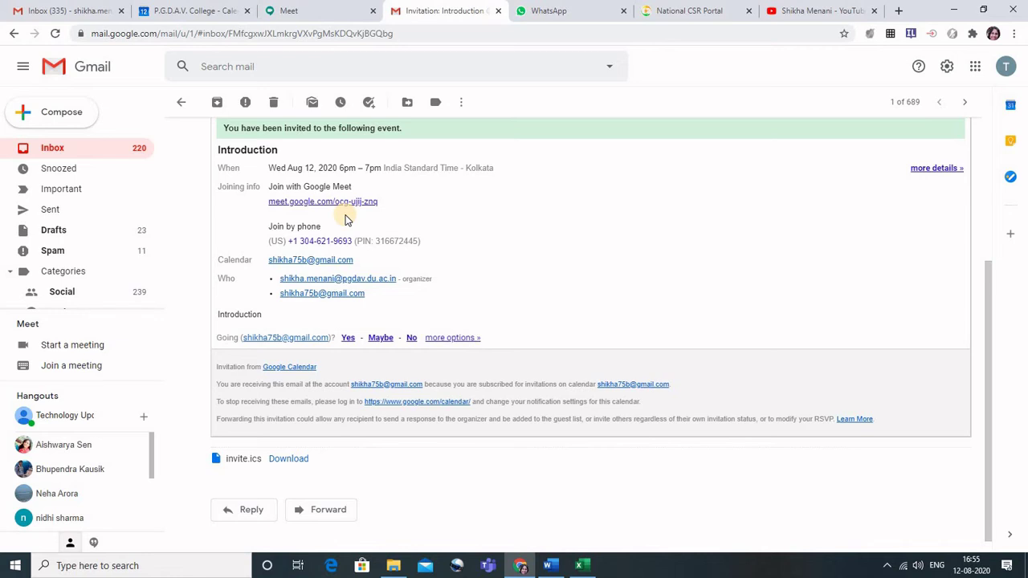
Step: Back in Google Calendar, edit the Lecture1 event on Thursday, August 13 so that it repeats daily
{"action": "left_click", "coordinate": [202, 7]}
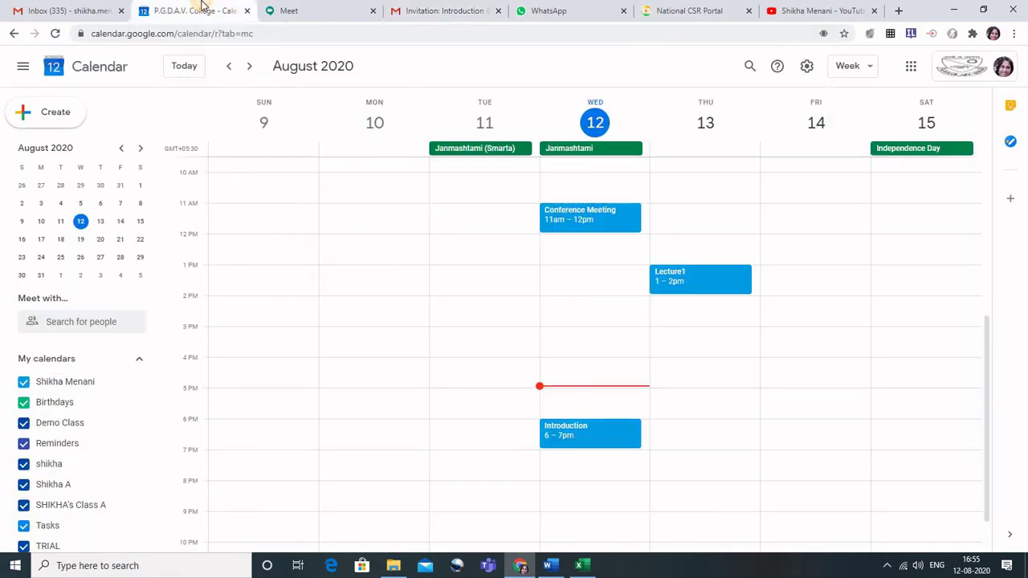
{"action": "left_click", "coordinate": [686, 274]}
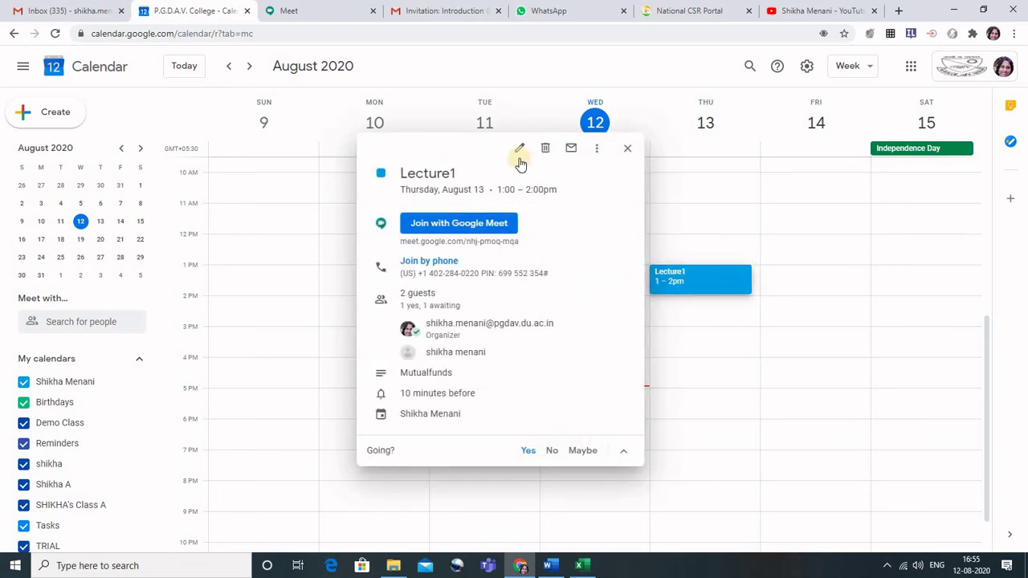
{"action": "left_click", "coordinate": [520, 149]}
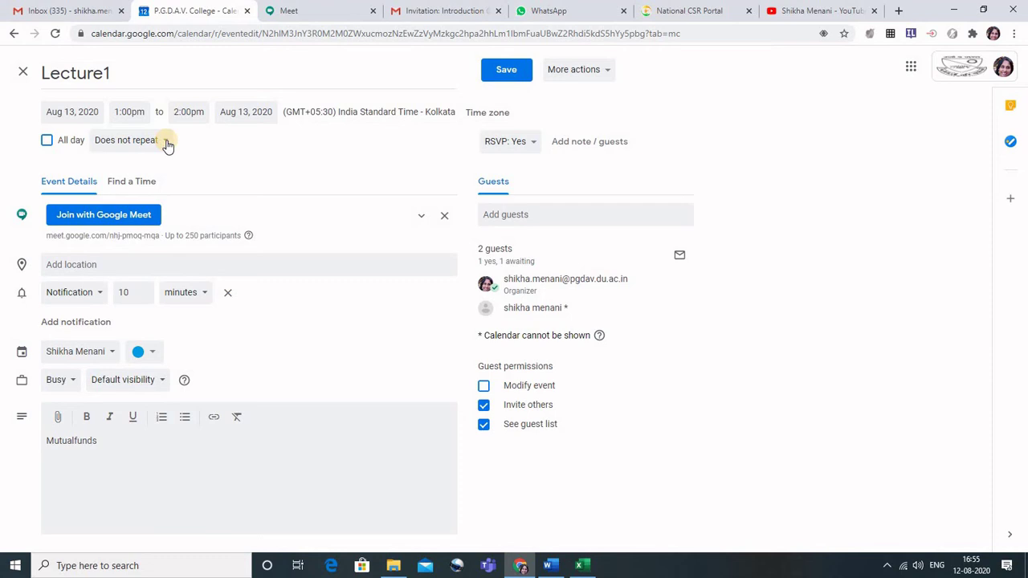
{"action": "left_click", "coordinate": [167, 143]}
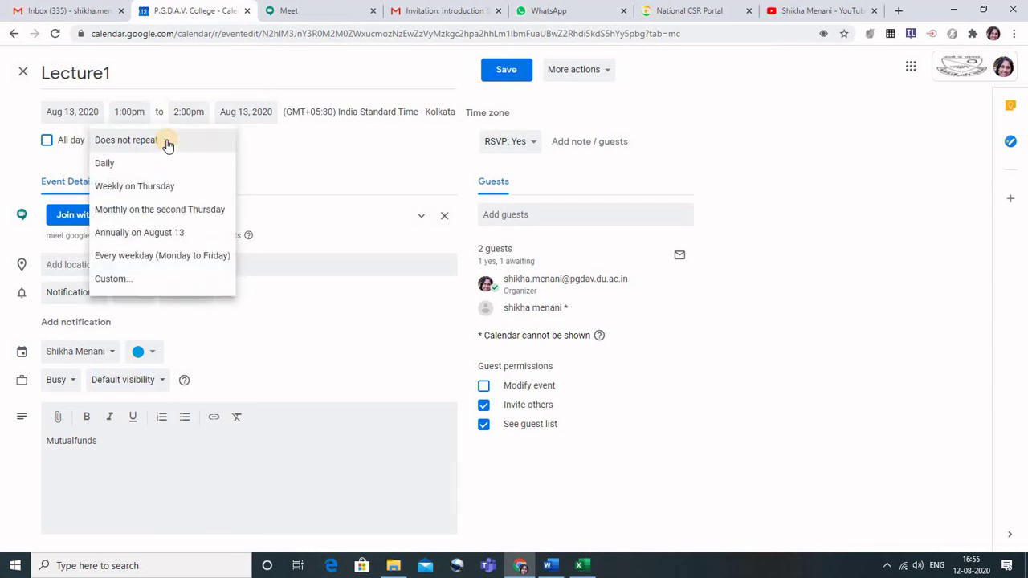
{"action": "left_click", "coordinate": [116, 165]}
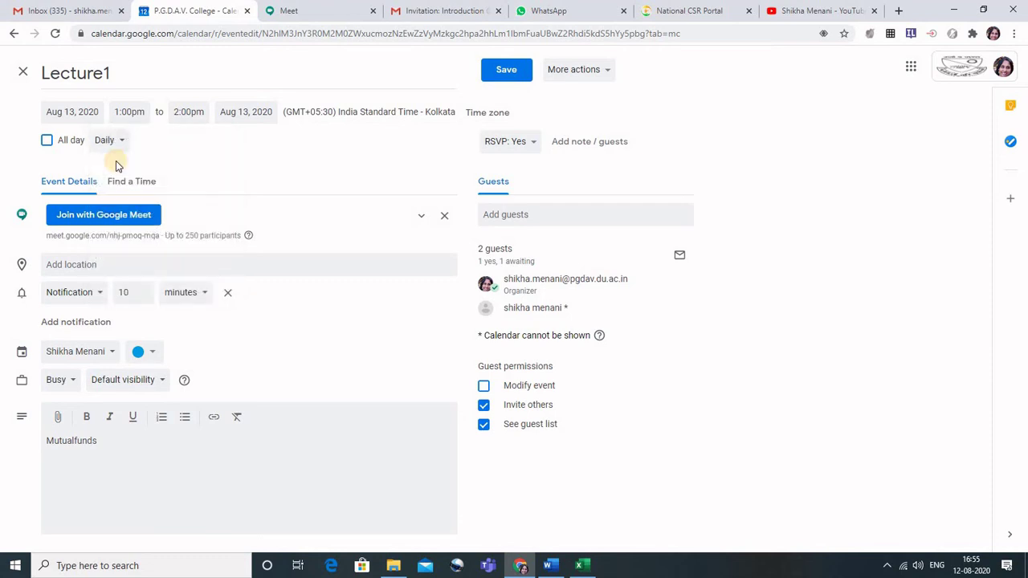
Step: Expand Lecture1's Google Meet details, review its meeting ID without changing it, and save the event
{"action": "left_click", "coordinate": [421, 217]}
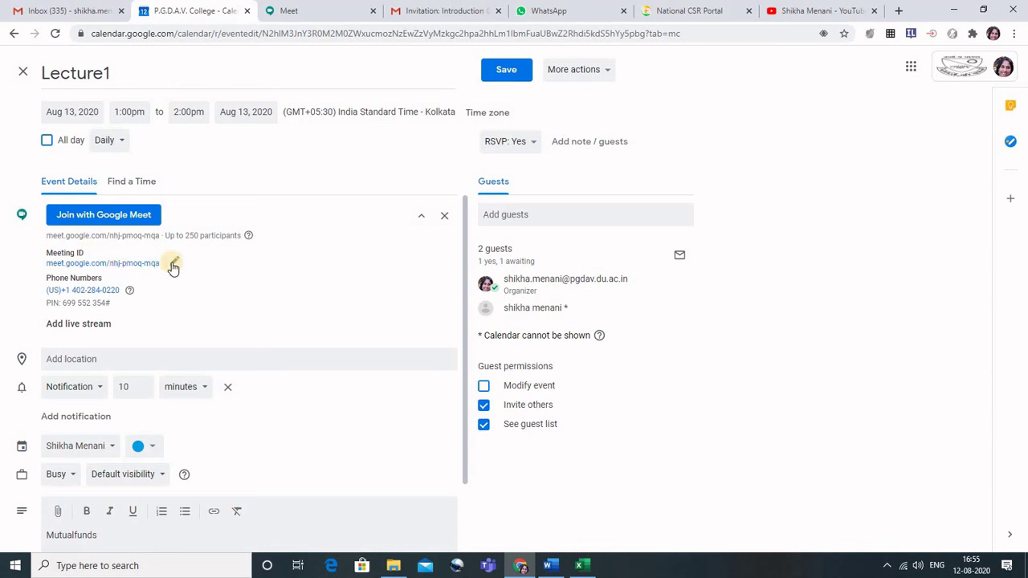
{"action": "left_click", "coordinate": [174, 262]}
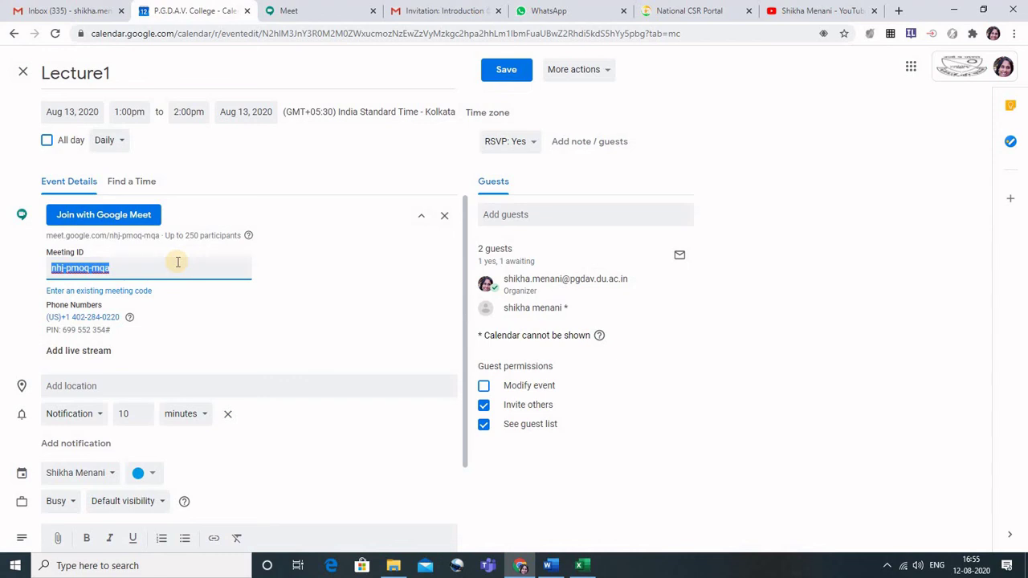
{"action": "left_click", "coordinate": [115, 294]}
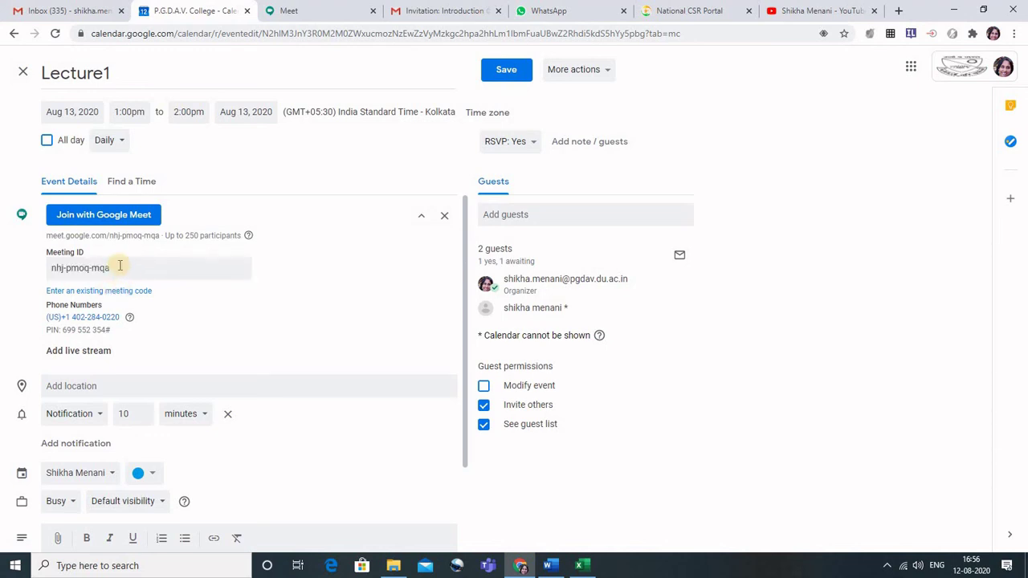
{"action": "left_click", "coordinate": [506, 69]}
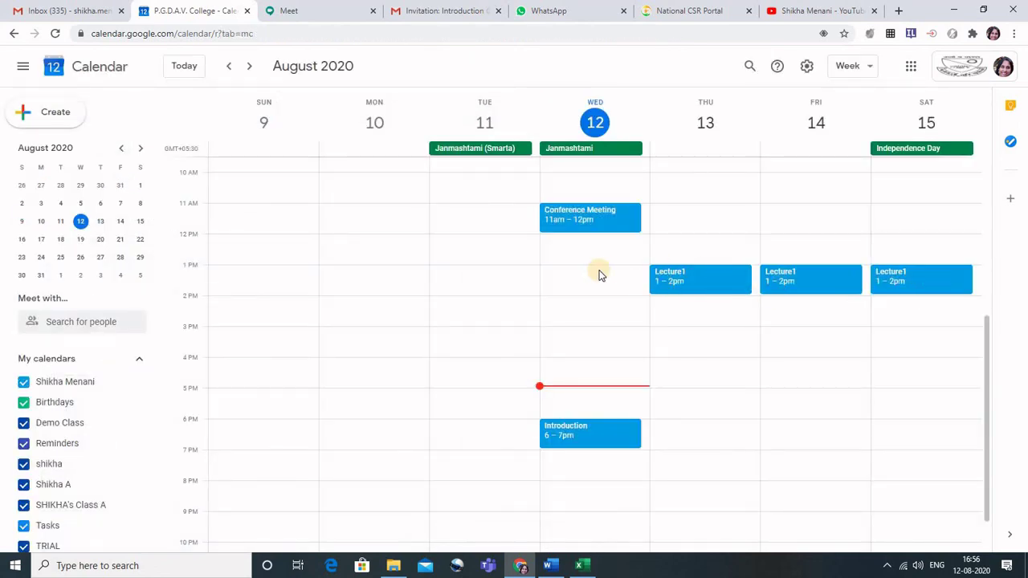
Step: Reopen the August 13 Lecture1 event's full details
{"action": "double_click", "coordinate": [708, 279]}
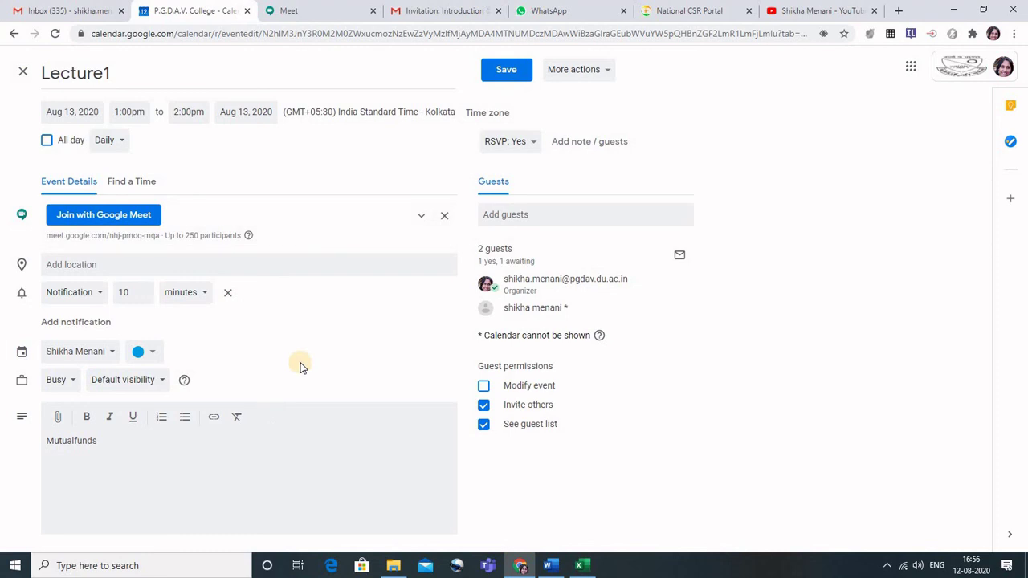